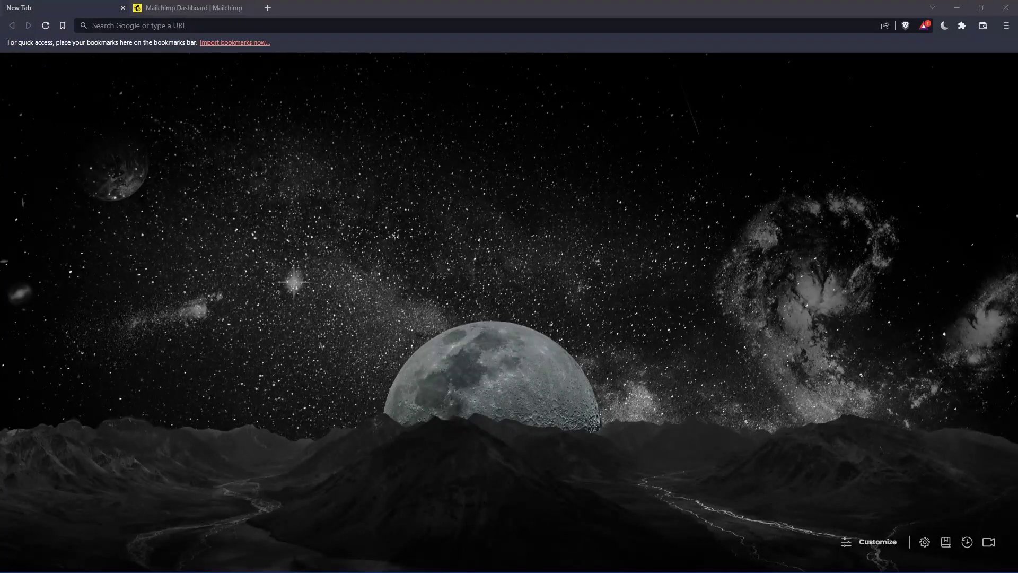
Bring Brave to the front and switch to its existing mailchimp.com tab from the address bar
click(312, 270)
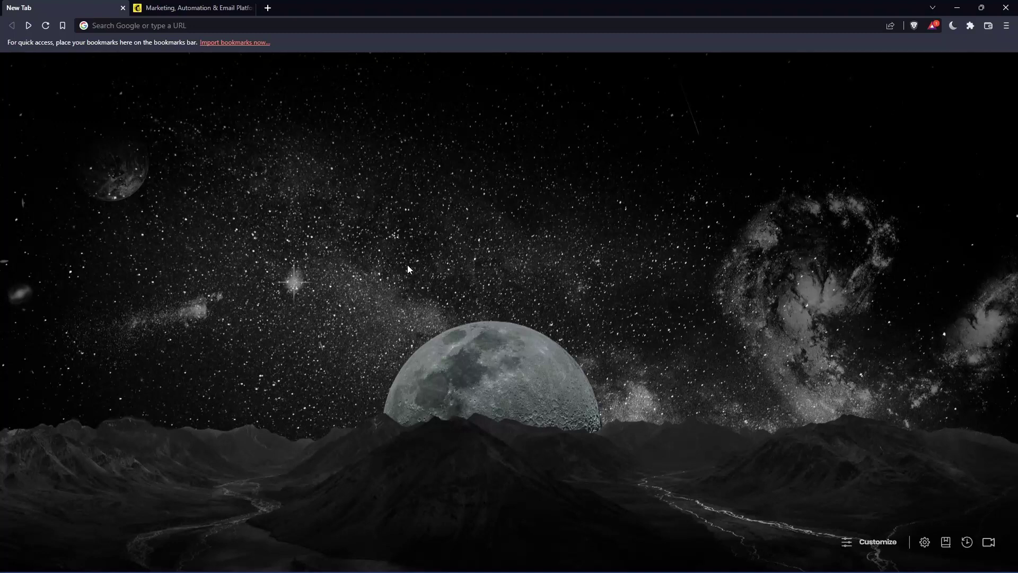
click(214, 29)
text(mail)
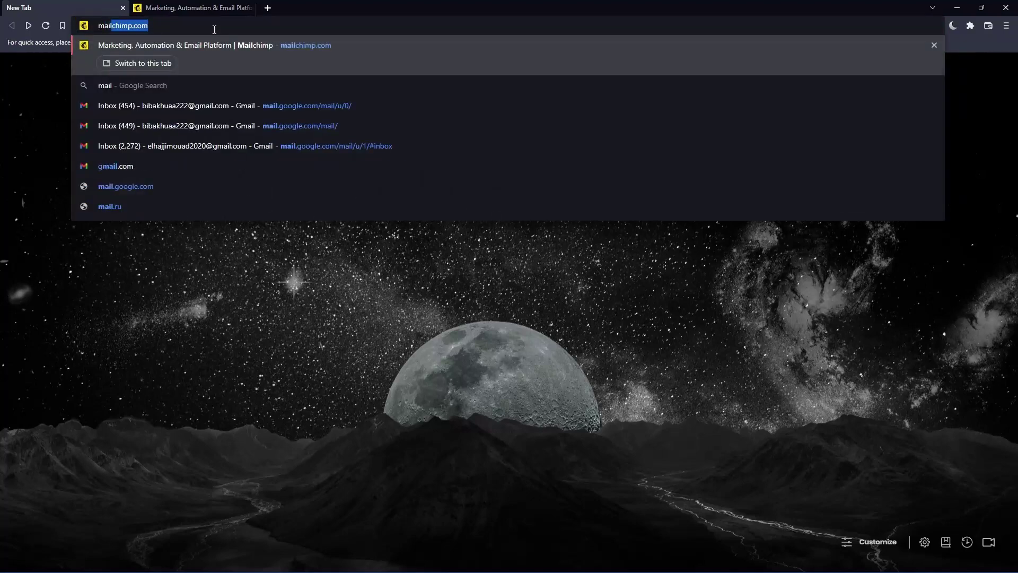
text(chimp.com)
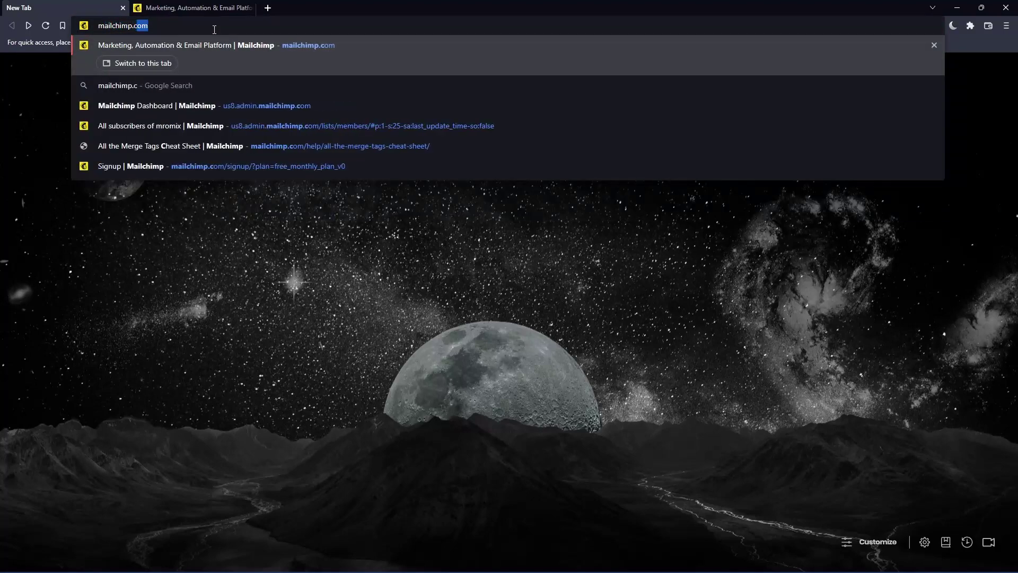
click(137, 63)
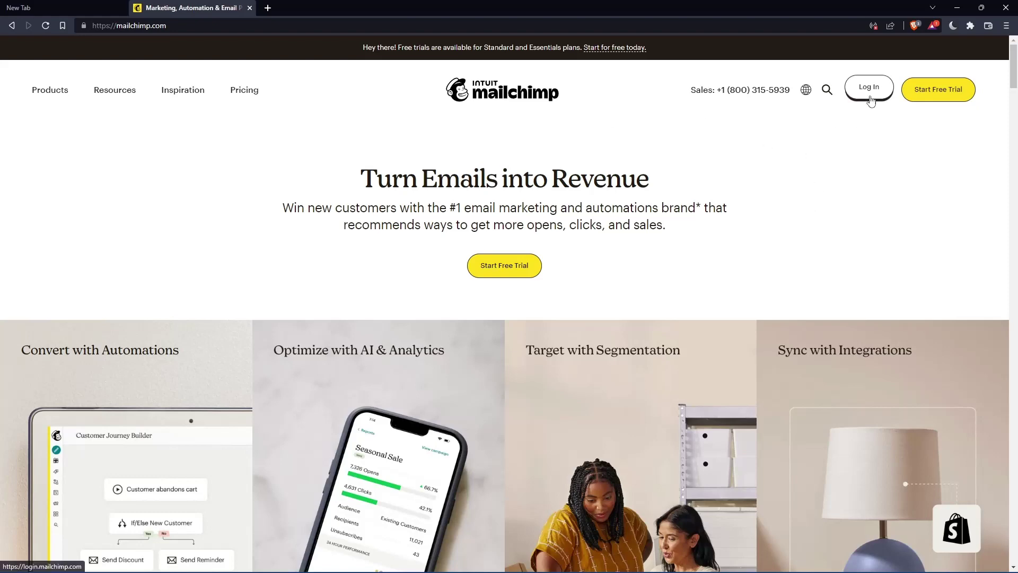
Visit the Log In page, return to the homepage, and open the detailed plan pricing page
click(871, 99)
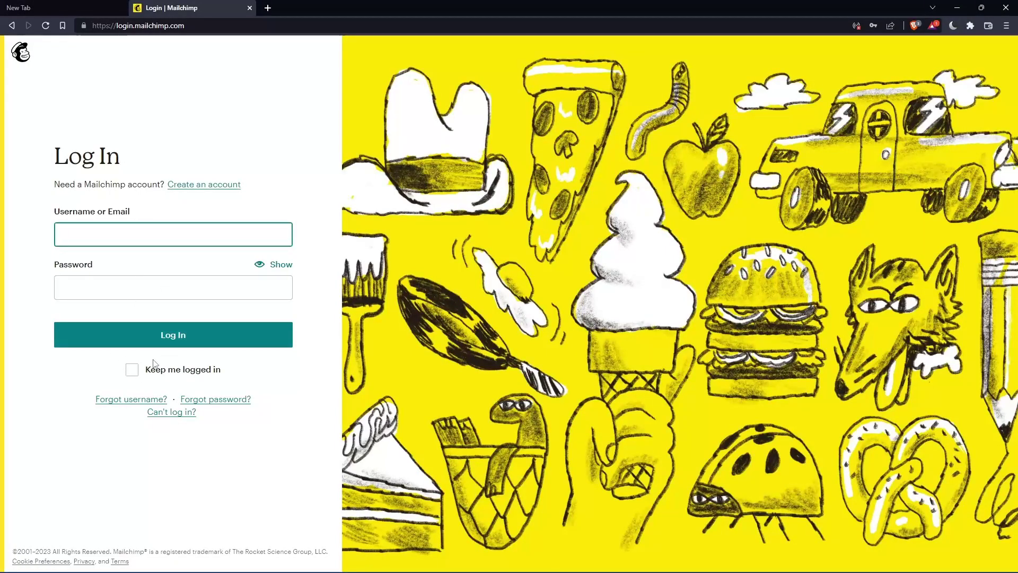
key(alt+Left)
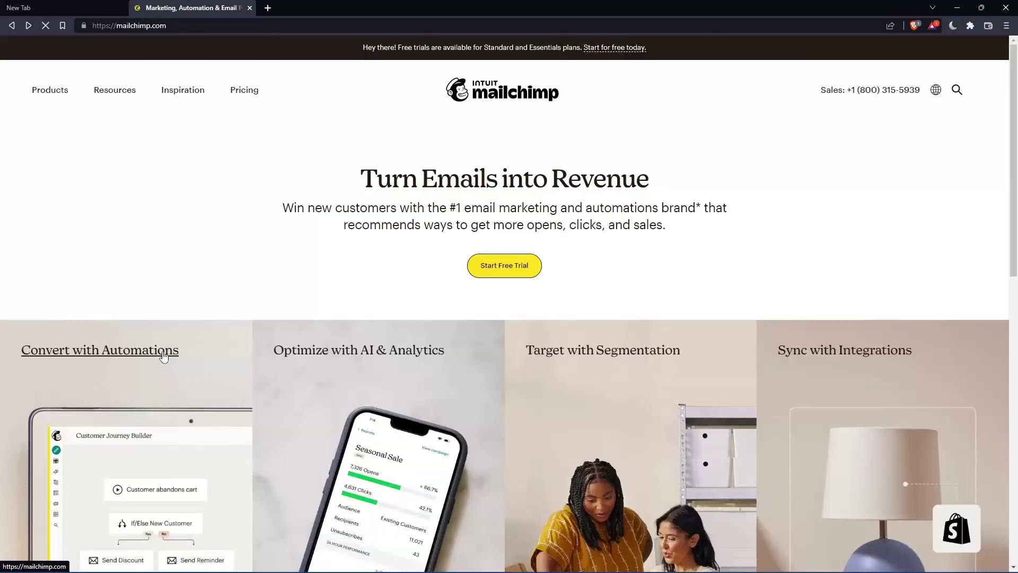
scroll(592, 253, down, 10)
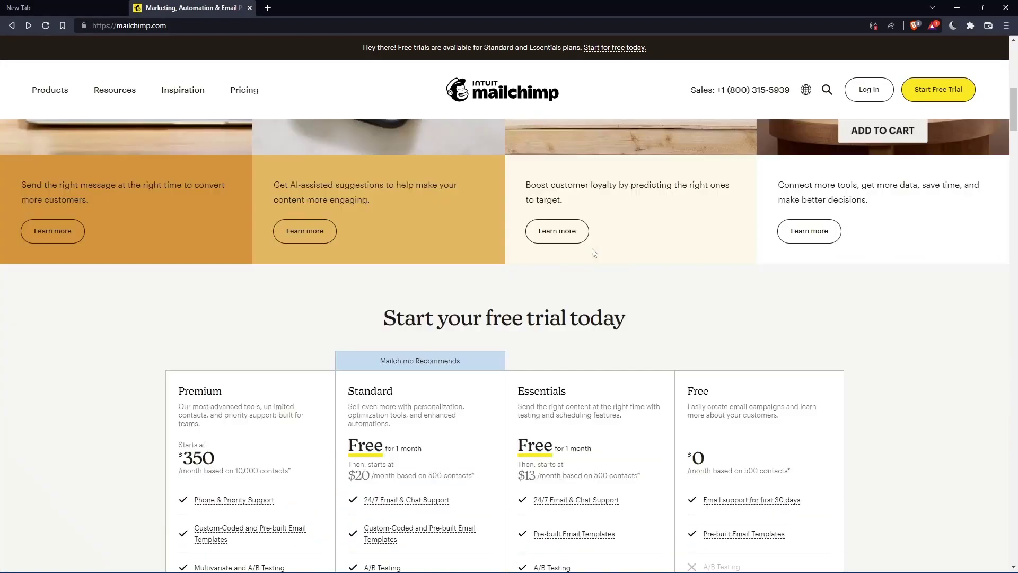
scroll(593, 253, down, 3)
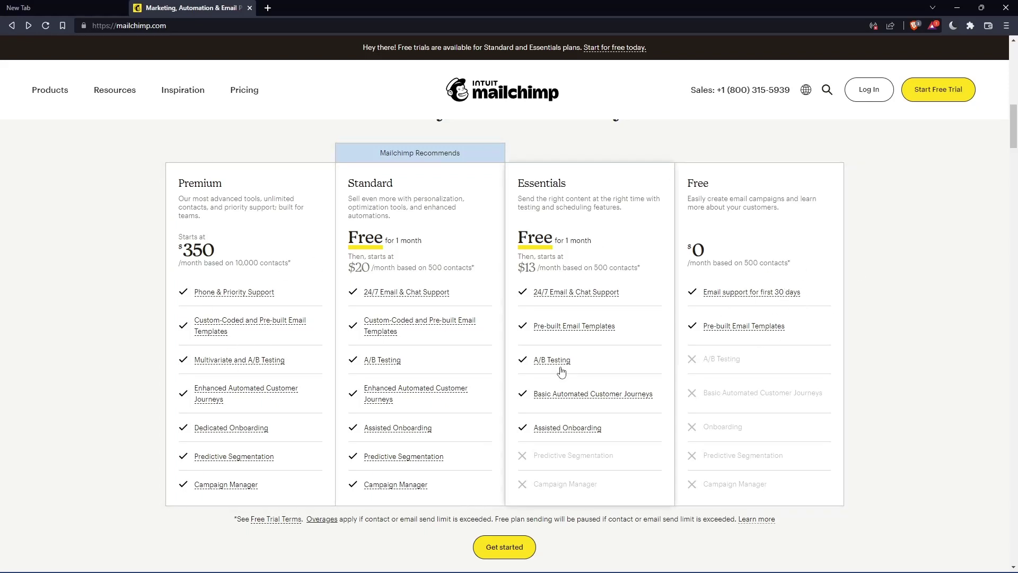
click(757, 209)
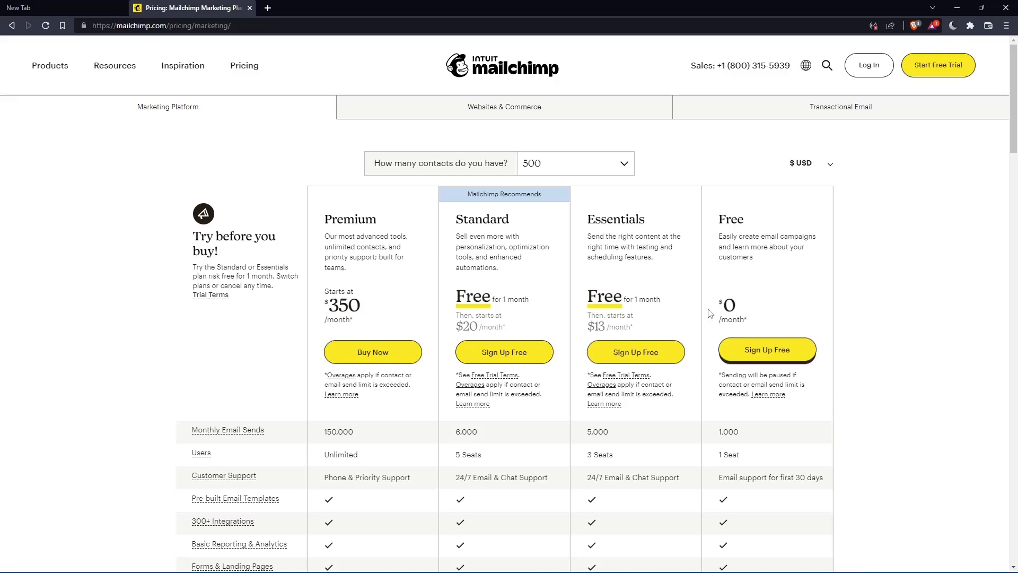
Start the Free plan sign-up and enter the email, dismissing the saved email suggestions
click(771, 361)
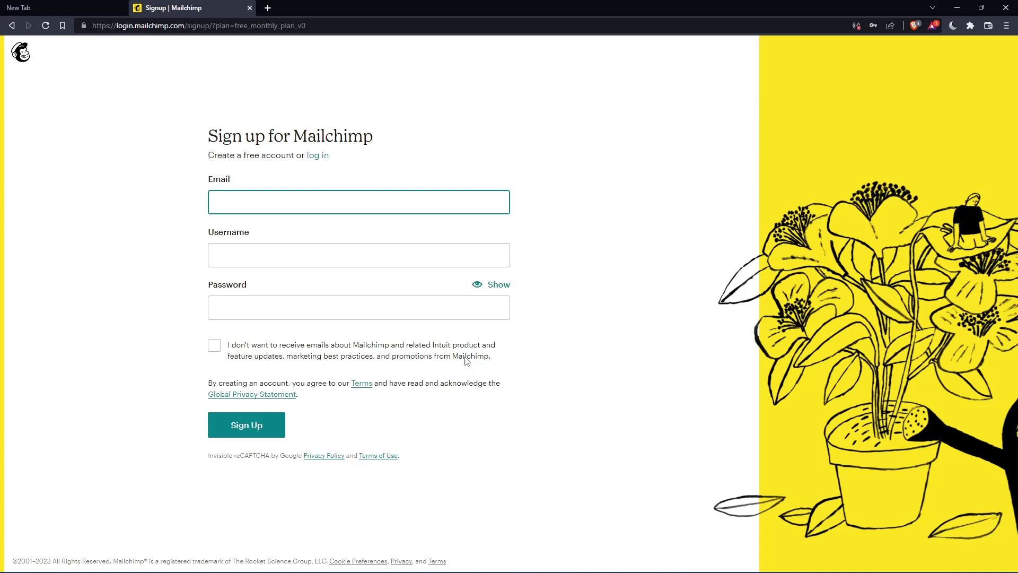
click(349, 206)
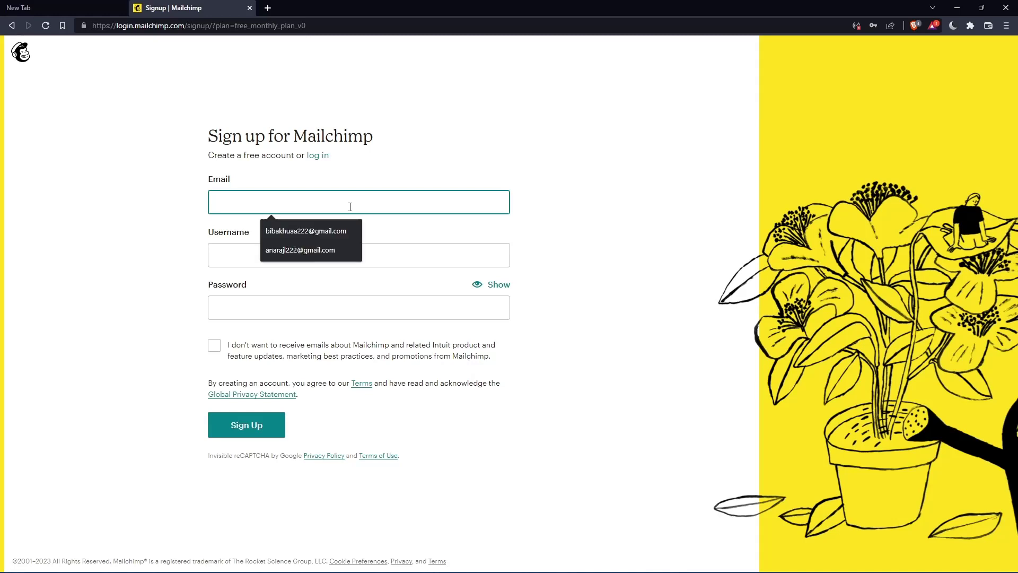
click(576, 177)
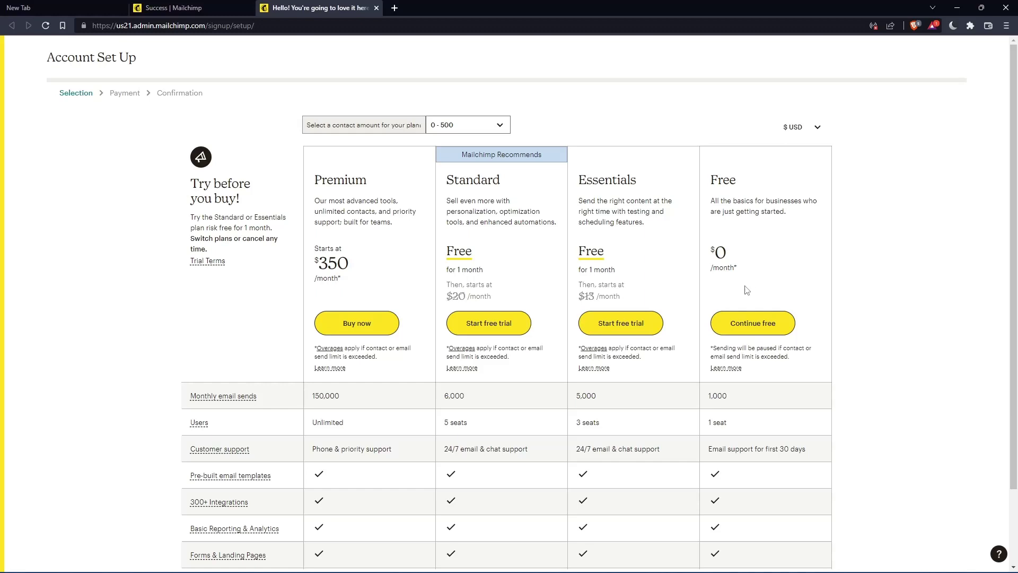
Continue on the free plan and autofill the first and last name fields
click(755, 324)
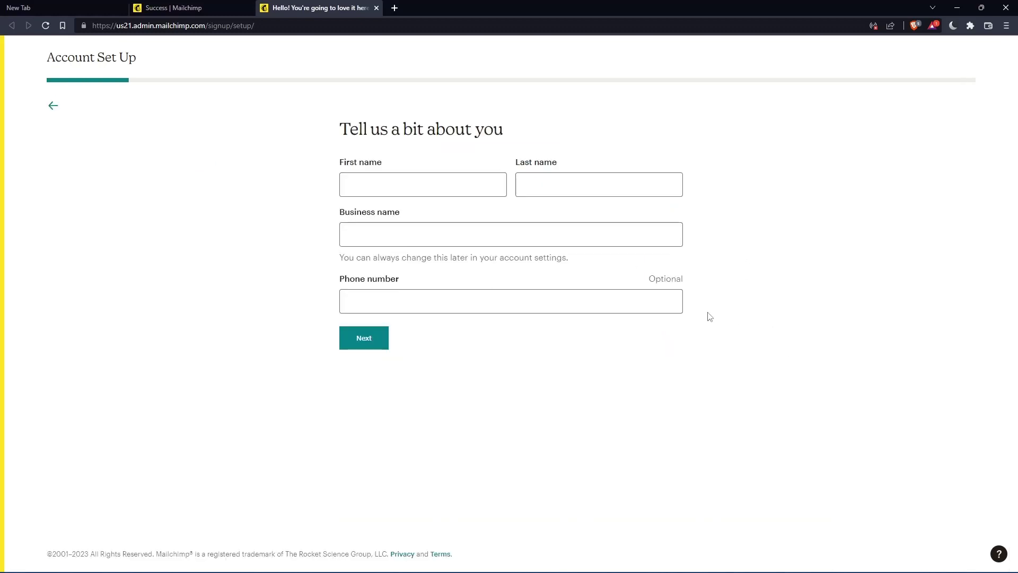
click(444, 176)
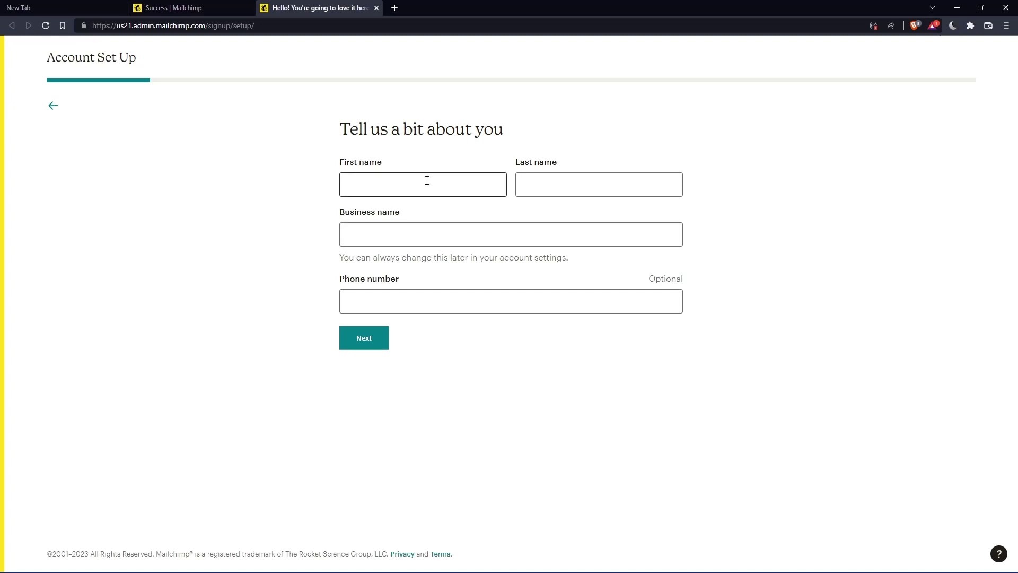
click(557, 189)
key(shift+Tab)
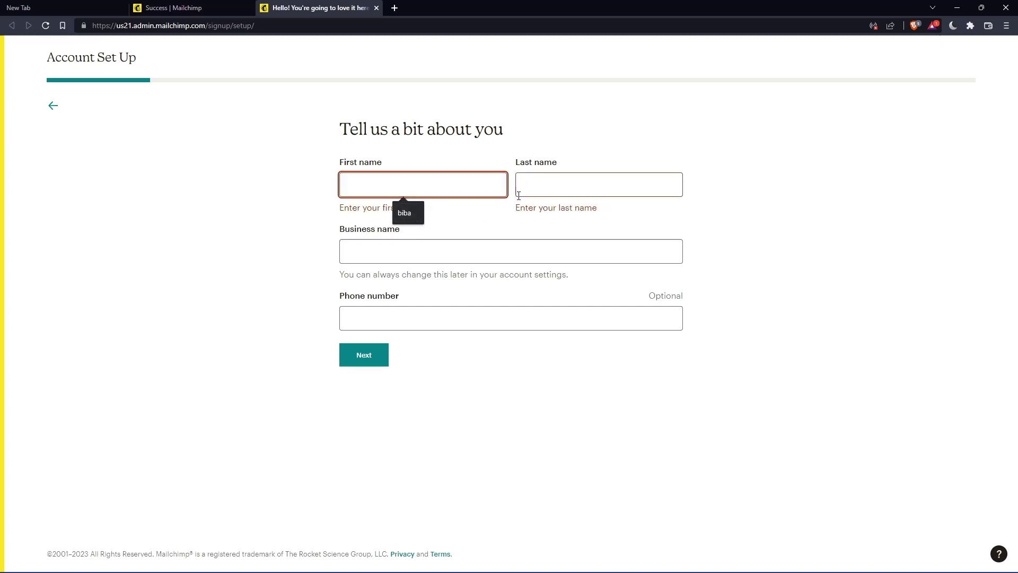
click(406, 213)
key(Tab)
click(582, 213)
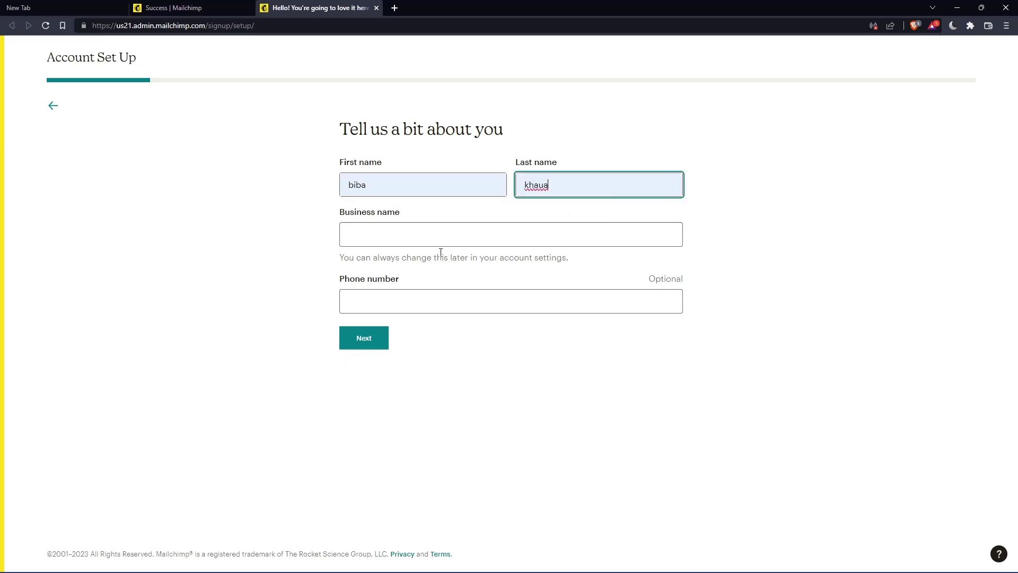
Autofill the business name, remove its trailing character, and submit the name details
click(441, 235)
click(400, 257)
key(BackSpace)
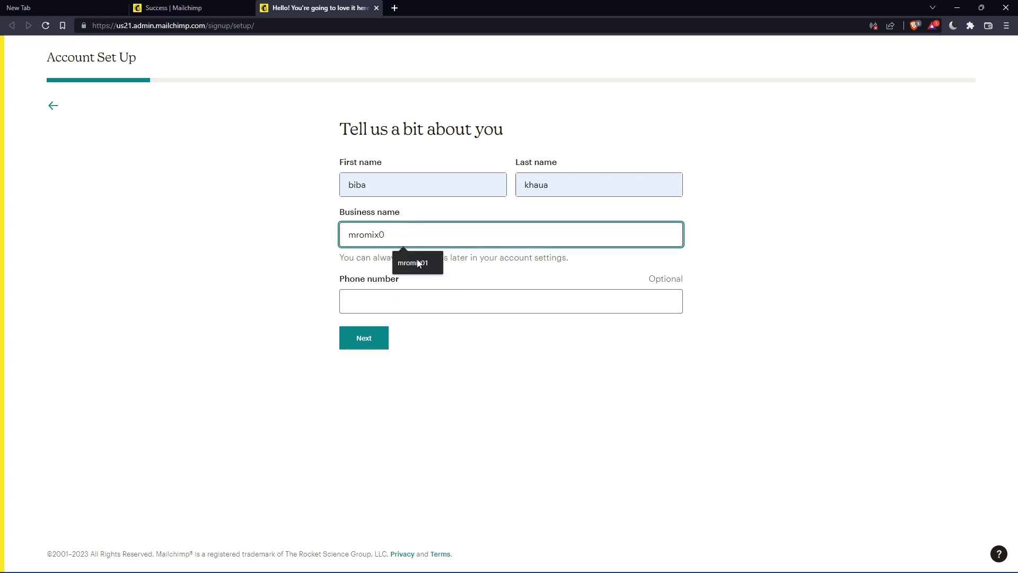
click(362, 338)
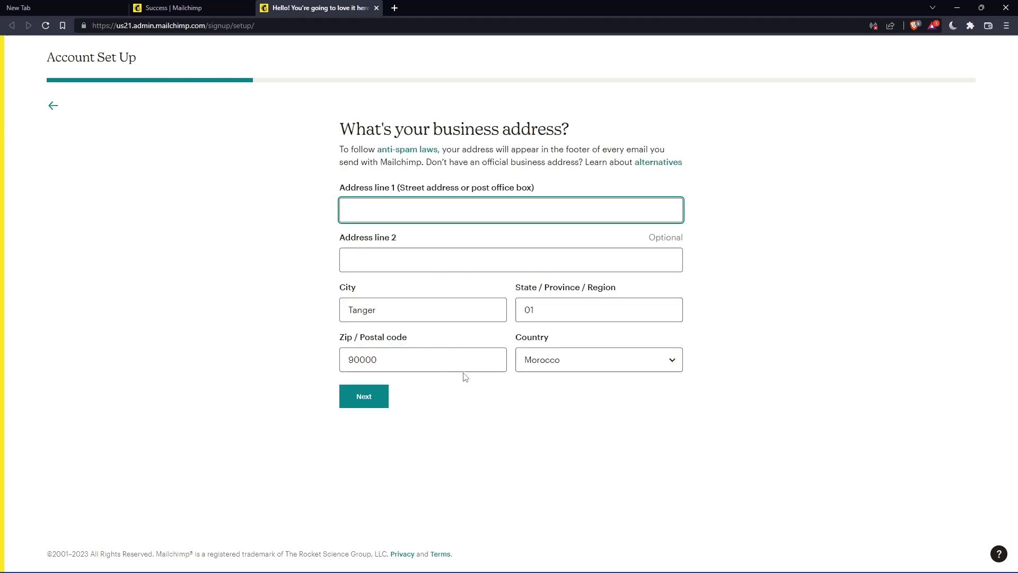
Autofill the business address from the saved suggestion and submit it
key(Down)
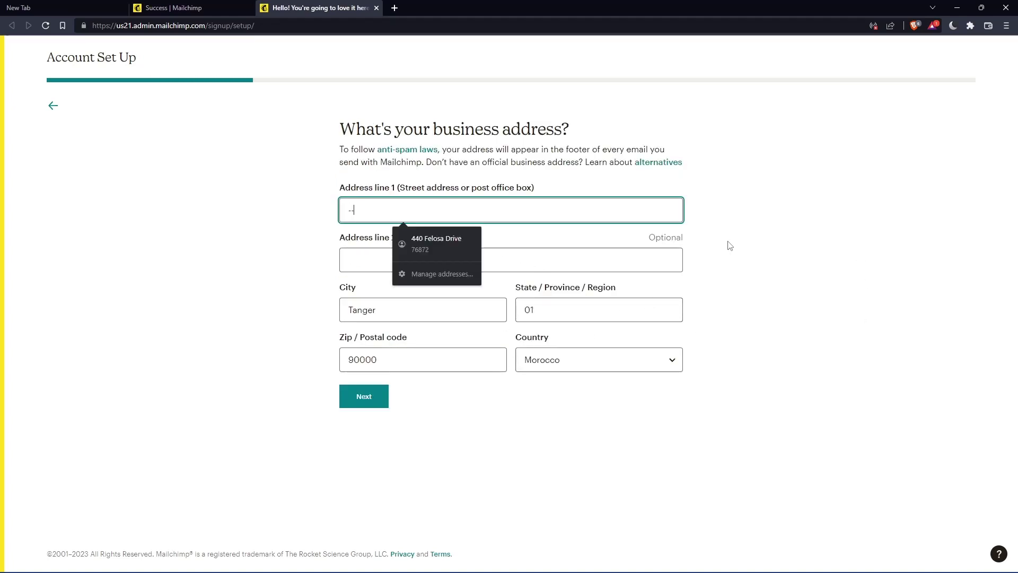
click(436, 242)
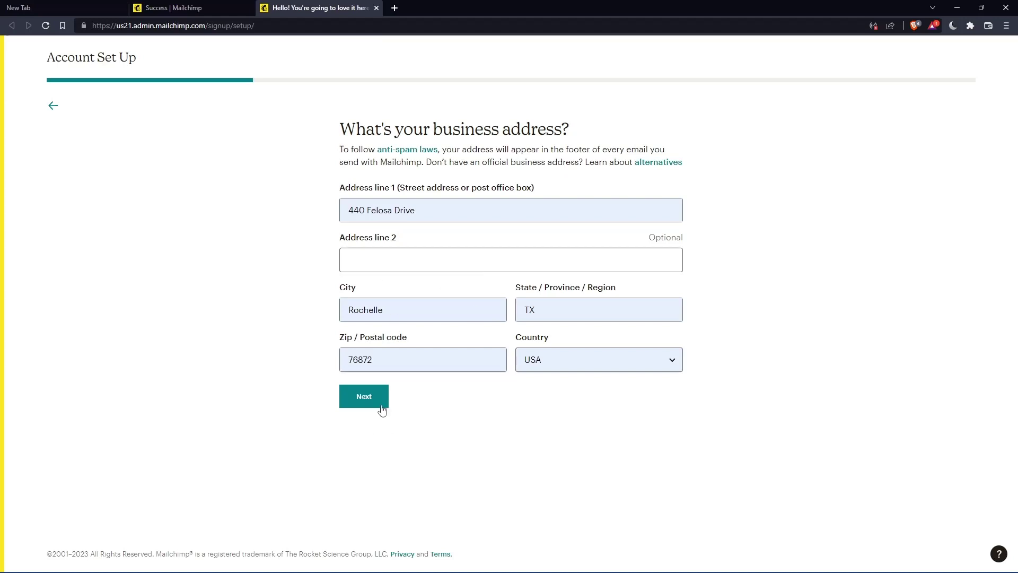
click(360, 397)
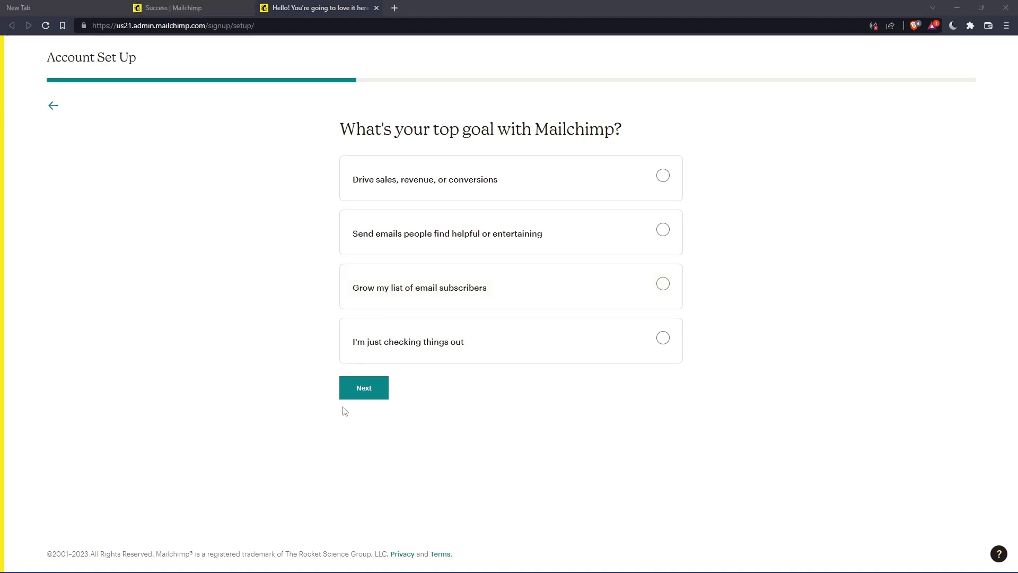
Pick 'I'm just checking things out', skip the subscriber, selling and brand questions, and finish
click(353, 390)
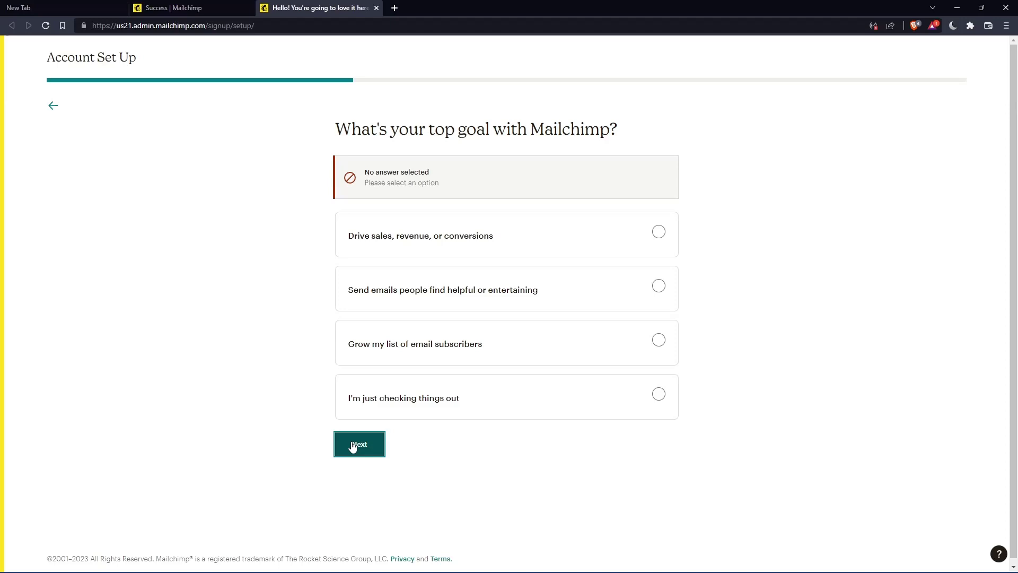
click(554, 417)
click(373, 388)
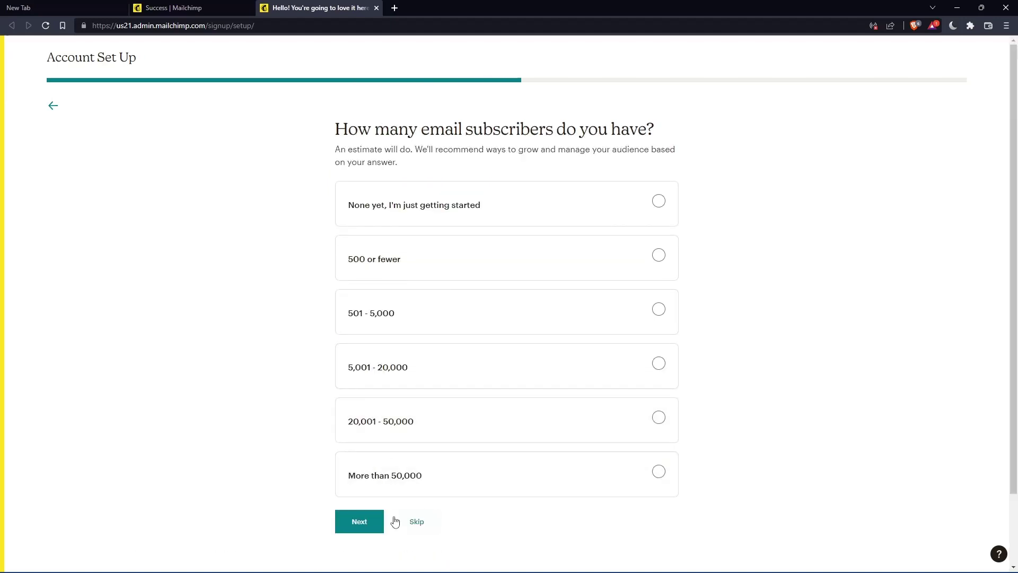
click(422, 523)
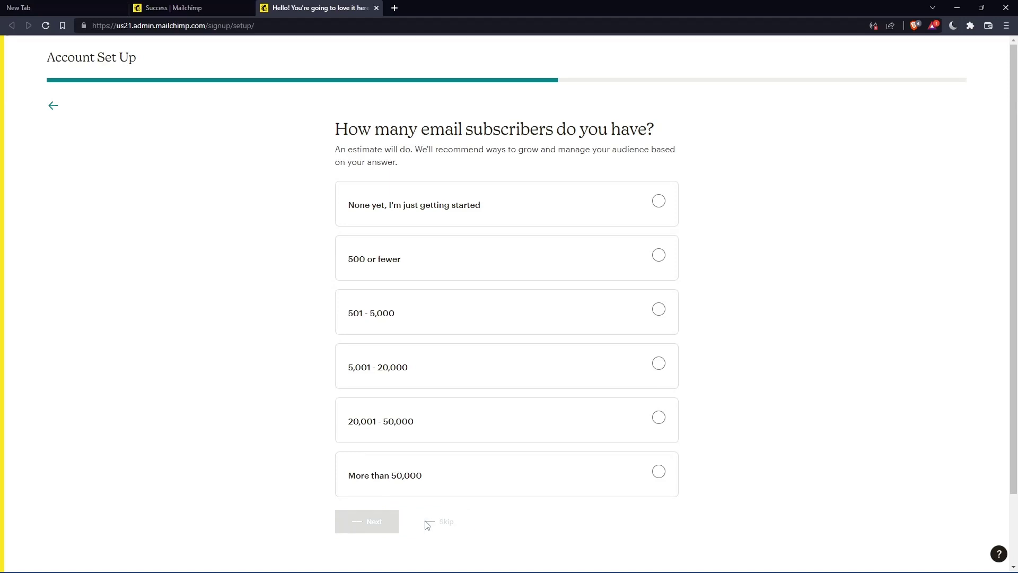
click(421, 399)
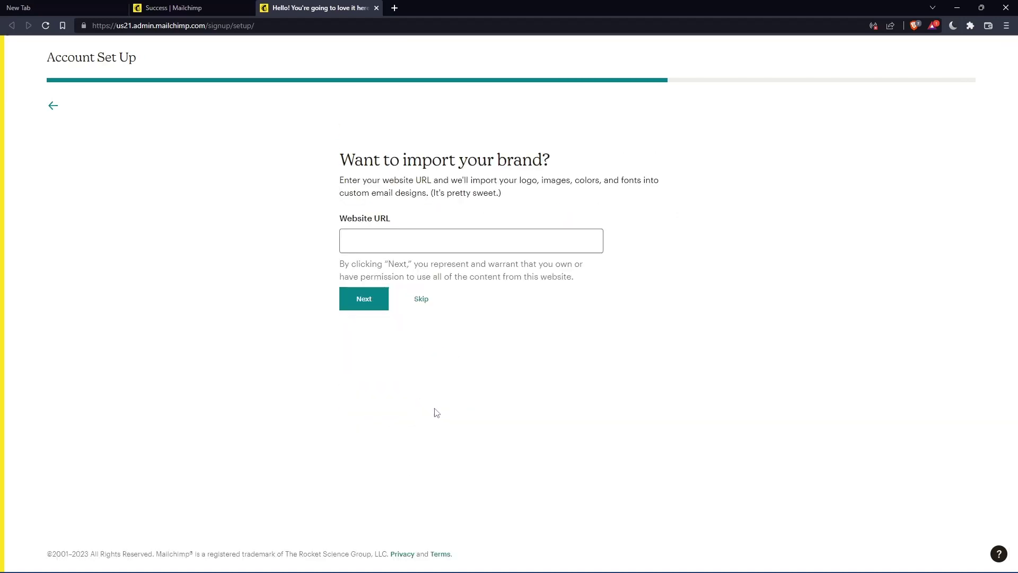
click(421, 298)
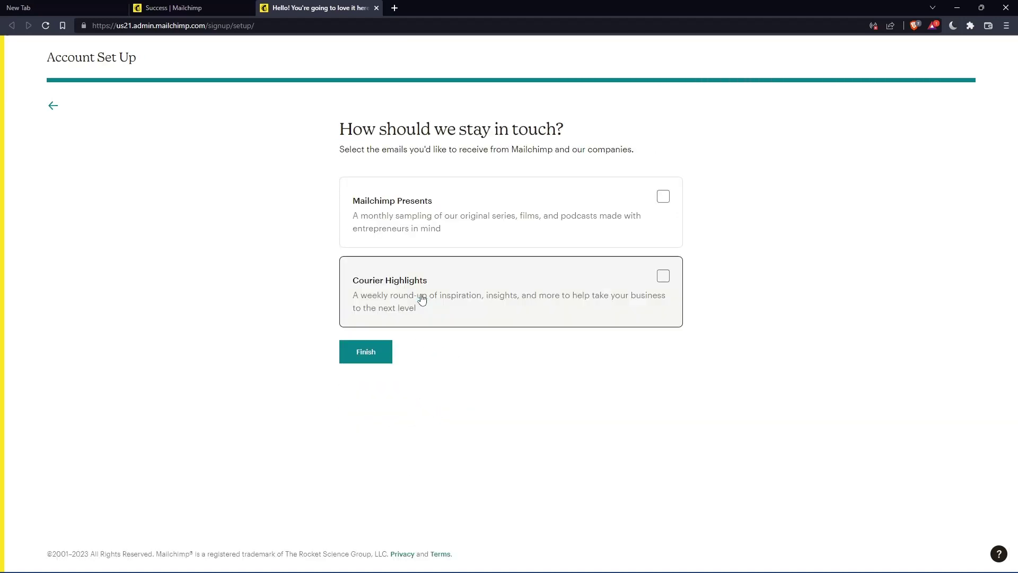
click(370, 354)
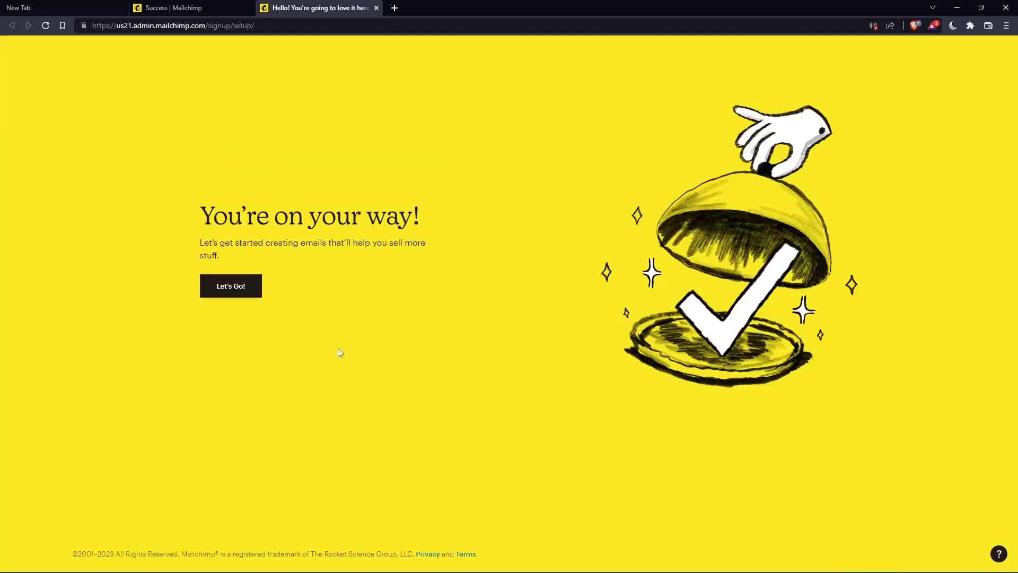
Leave the welcome screen with Let's Go! to reach the Mailchimp dashboard
click(241, 284)
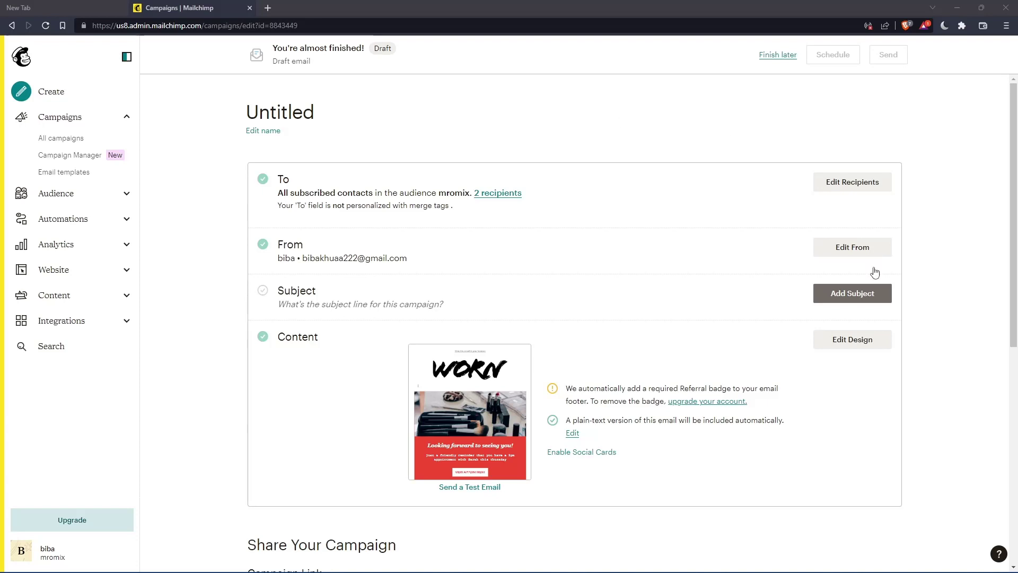
Choose Edit Design in the draft campaign's Content row
click(851, 342)
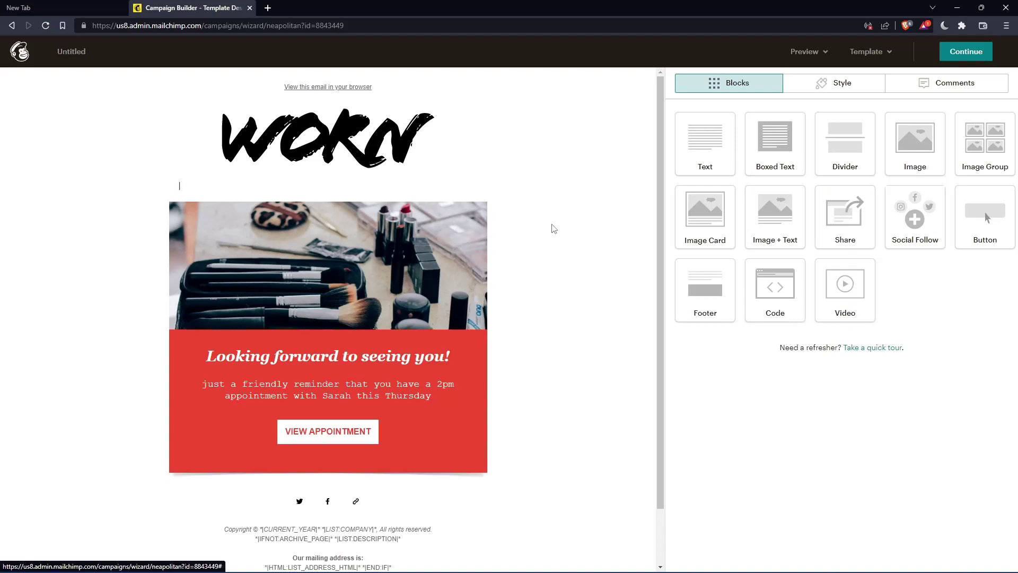
Drop a Text block under the WORN logo and delete its placeholder text
mouse_move(712, 152)
mouse_down()
mouse_move(335, 171)
mouse_move(337, 184)
mouse_up()
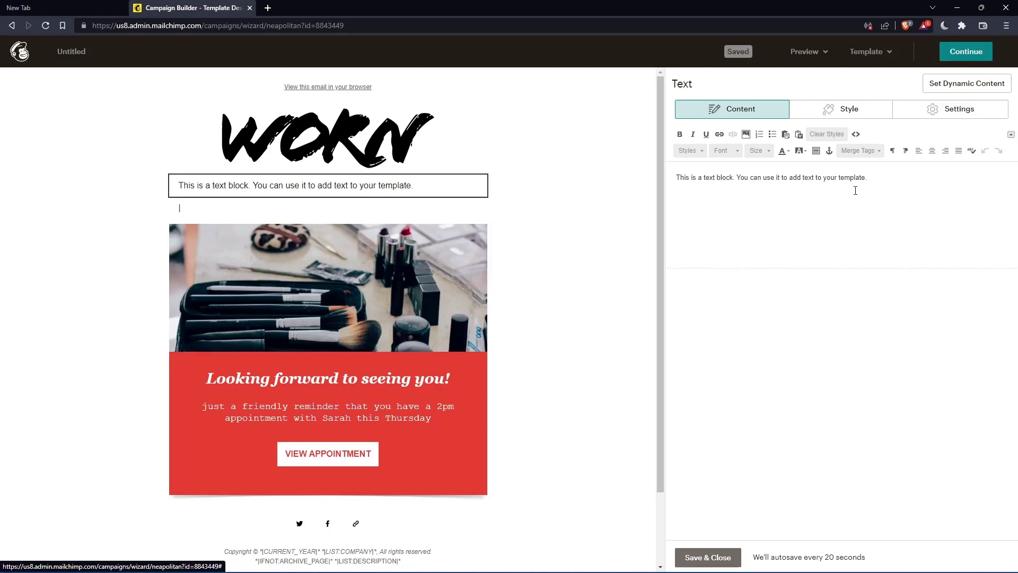
drag(866, 176, 676, 179)
key(BackSpace)
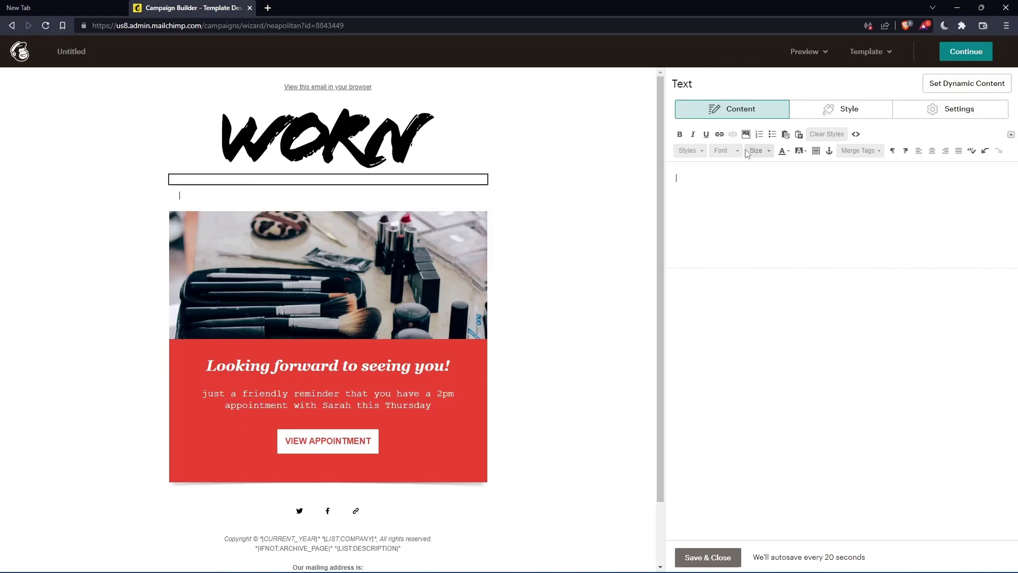
Insert the First Name and Last Name merge tags into the new text block
click(861, 152)
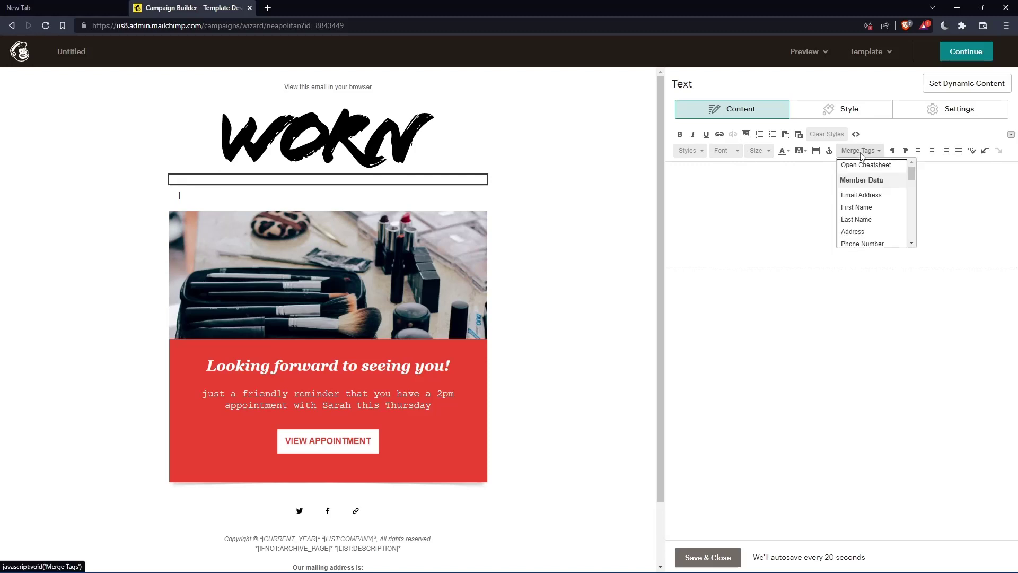
click(861, 207)
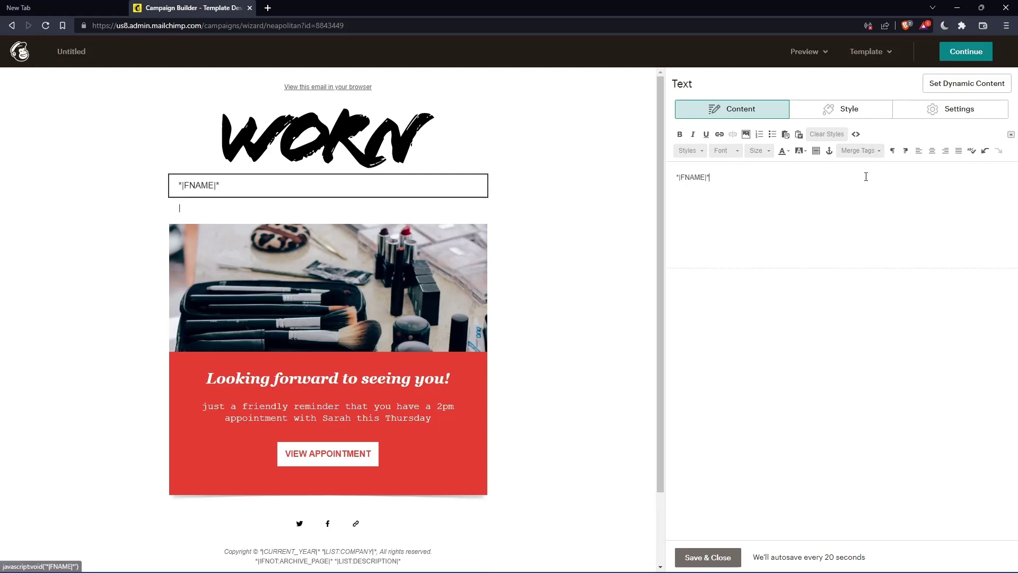
click(859, 150)
click(873, 217)
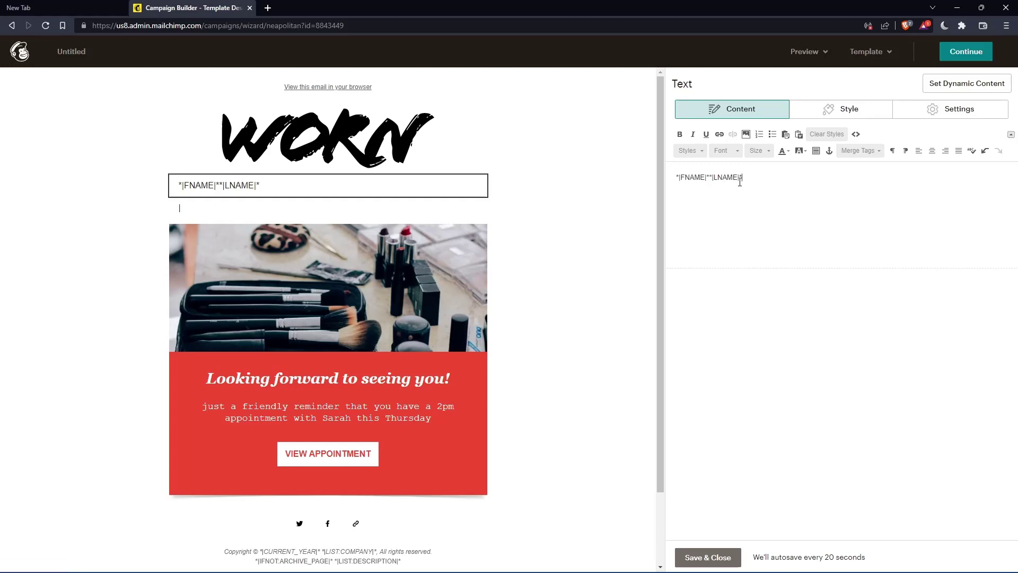
Select text inside the FNAME and LNAME tags, then save and close the block
drag(739, 181, 684, 180)
text(fsdg)
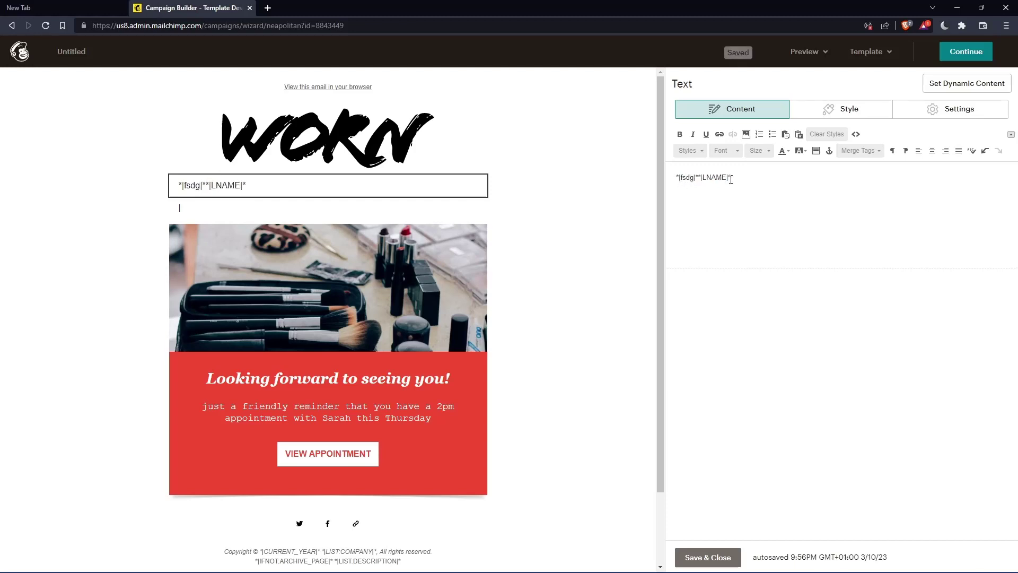
drag(729, 180, 703, 181)
text(sgdg)
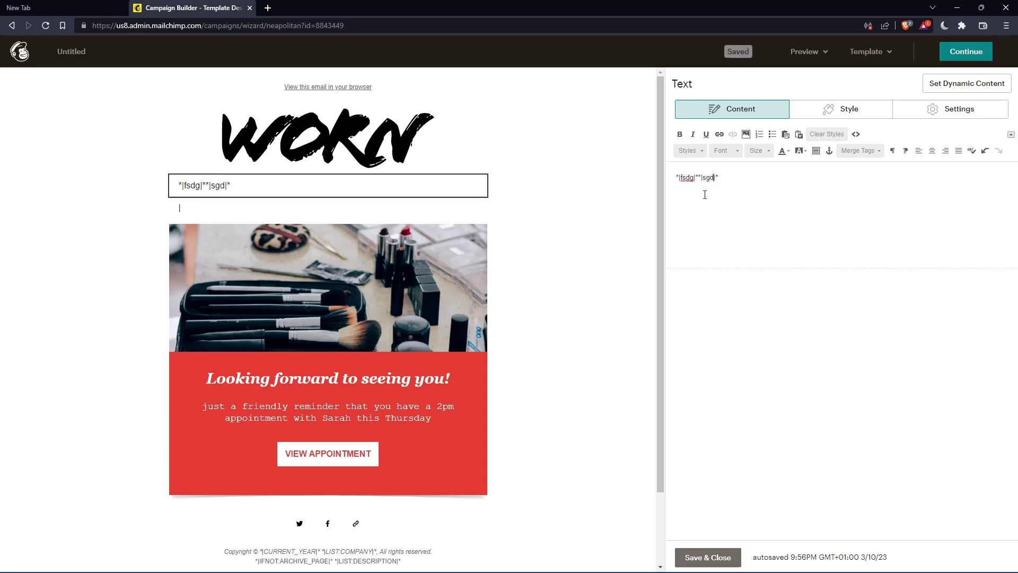
click(712, 556)
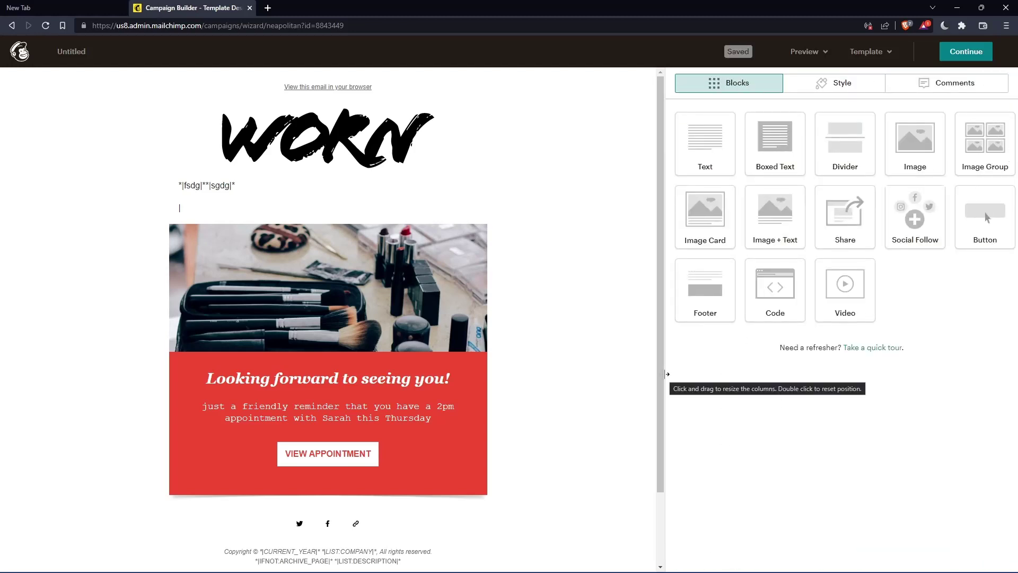